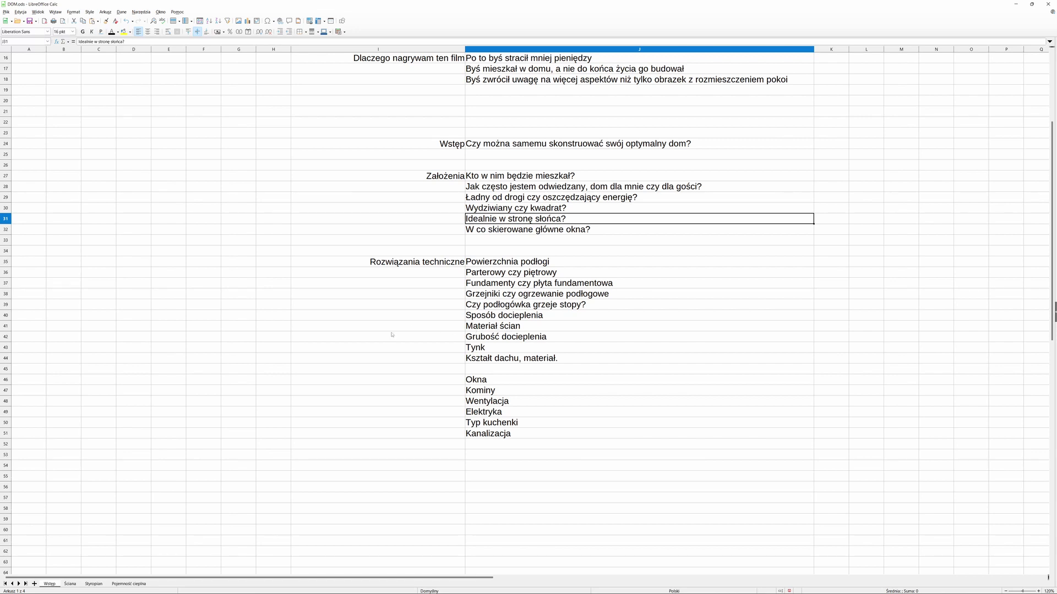
Step: Review the wall material price comparison on the Ściana sheet, then return to the Grubość docieplenia topic on the Wstęp sheet
{"action": "left_click", "coordinate": [71, 585]}
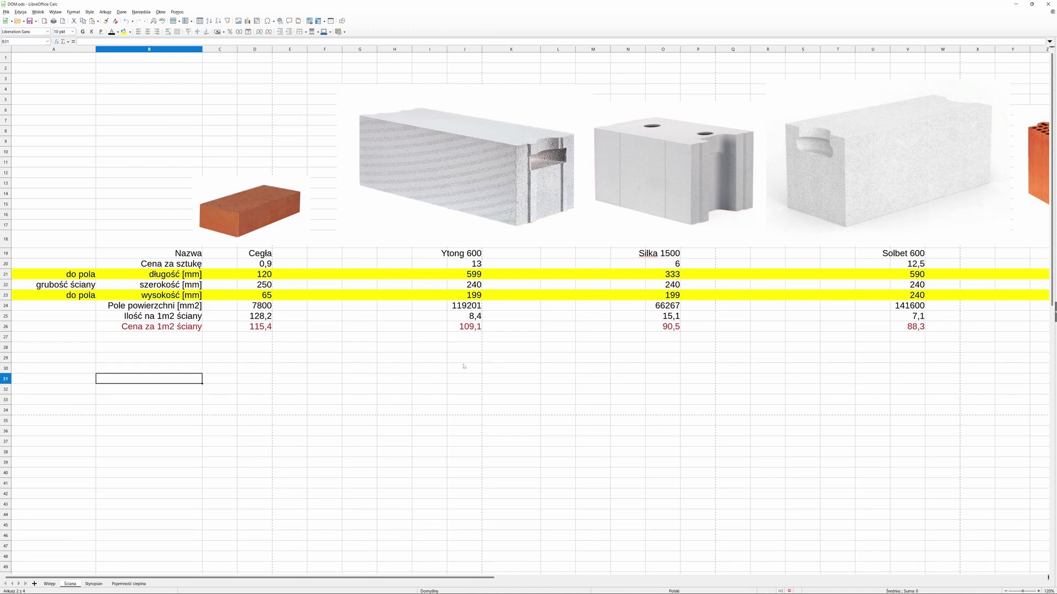
{"action": "scroll", "coordinate": [457, 364], "scroll_direction": "down", "scroll_amount": 2, "text": "ctrl"}
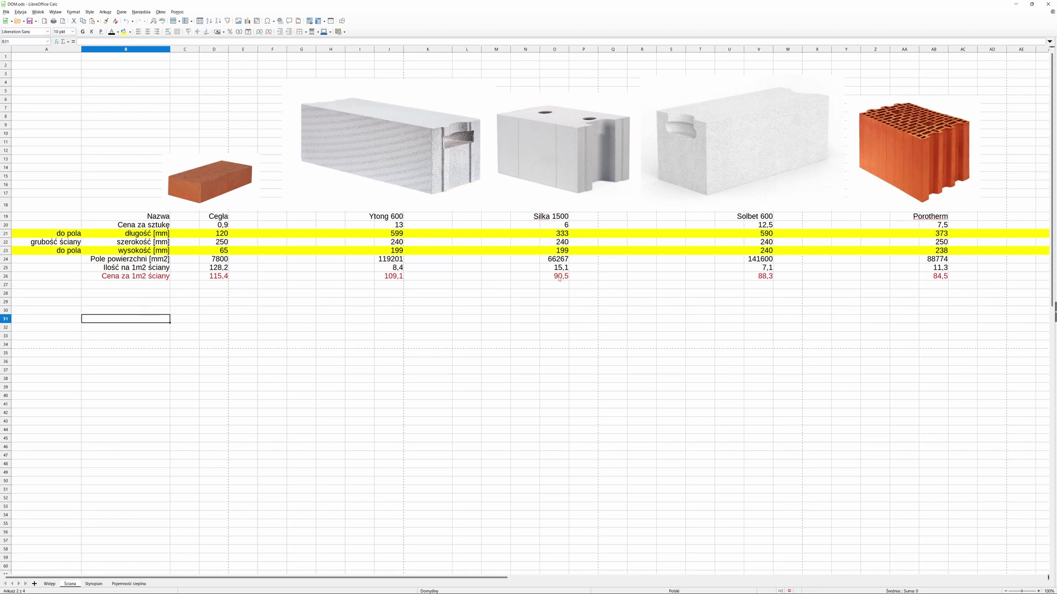
{"action": "left_click", "coordinate": [51, 584]}
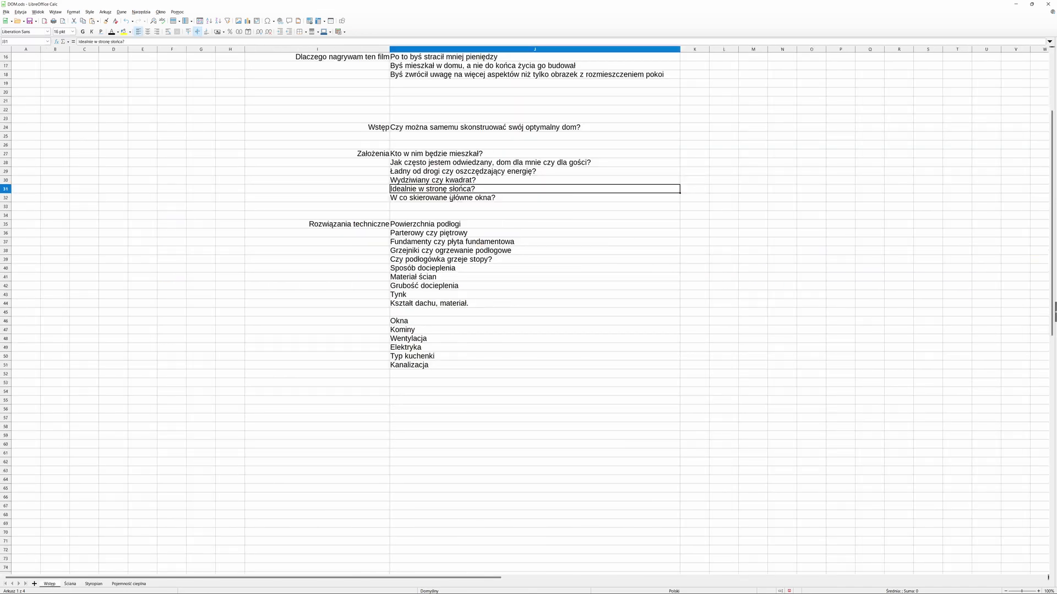
{"action": "left_click", "coordinate": [408, 287]}
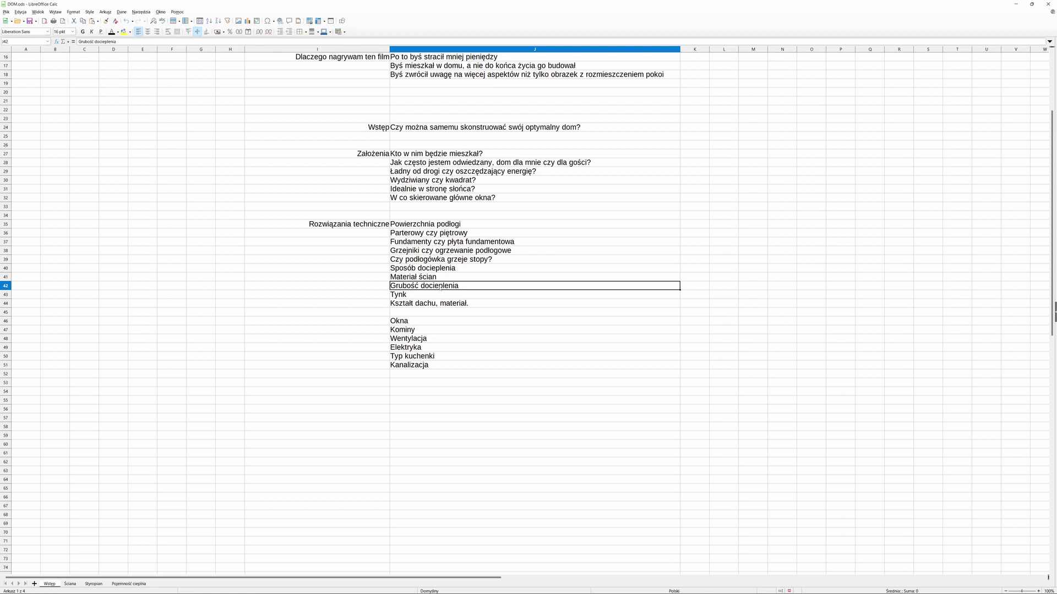
Step: Switch to the EURO workbook and examine the heat-loss and heating-cost calculations with the pie chart on the Opłacalność sheet
{"action": "mouse_move", "coordinate": [589, 586]}
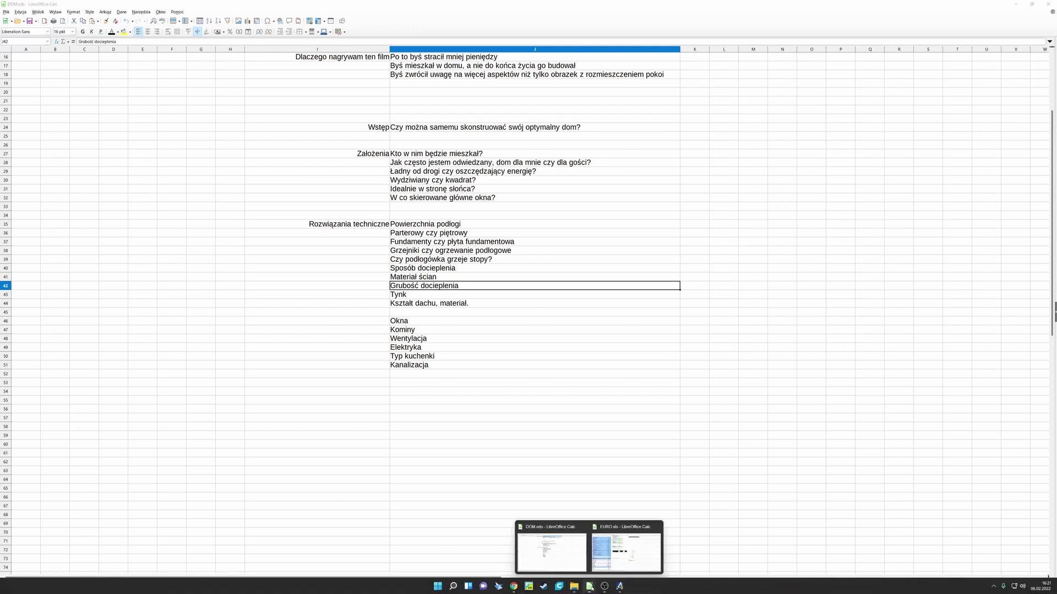
{"action": "left_click", "coordinate": [602, 557]}
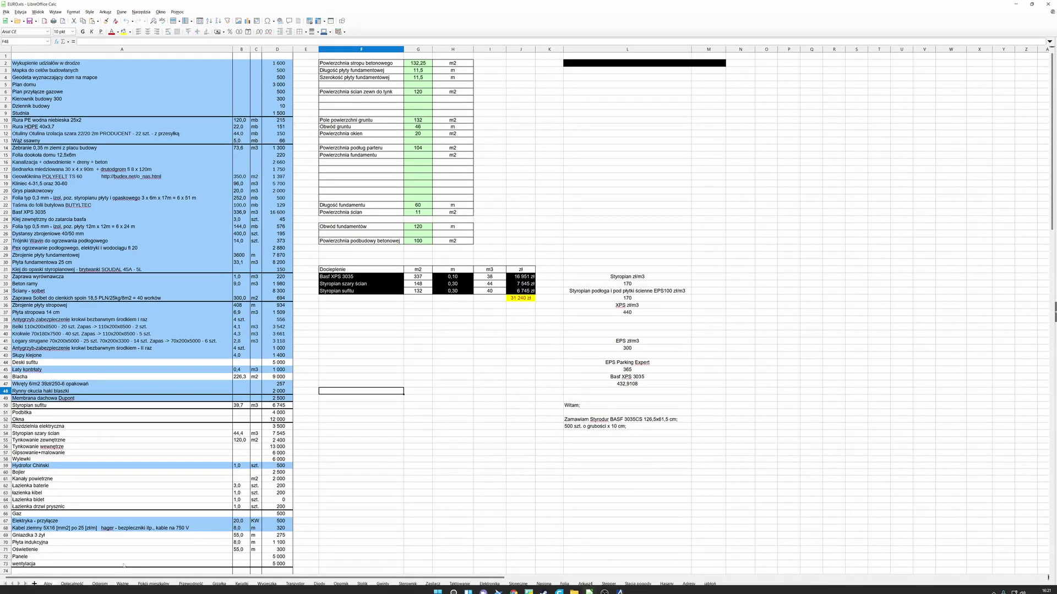
{"action": "left_click", "coordinate": [72, 584]}
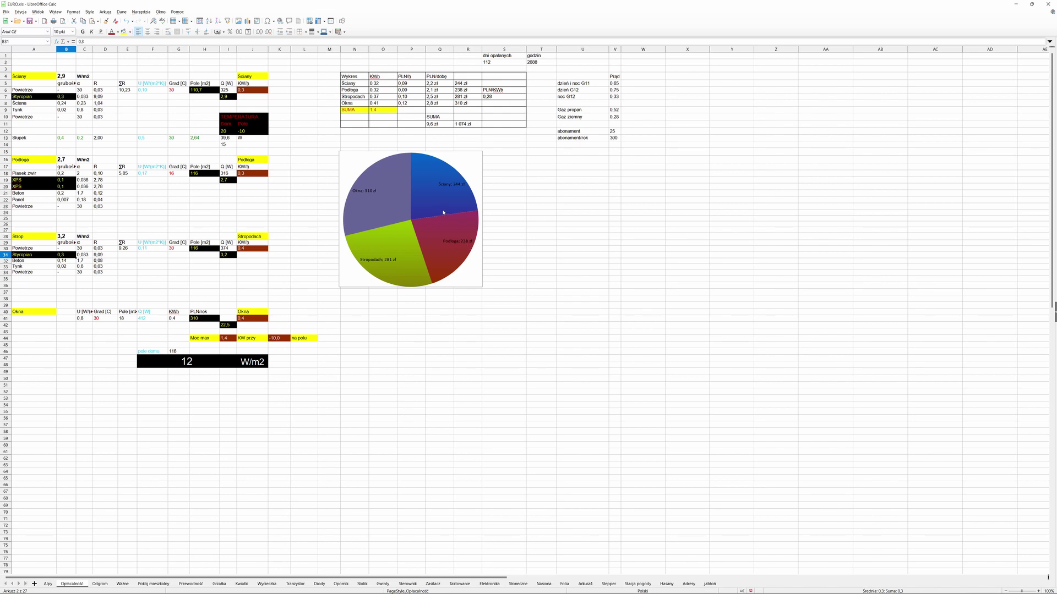
{"action": "scroll", "coordinate": [321, 190], "scroll_direction": "up", "scroll_amount": 4, "text": "ctrl"}
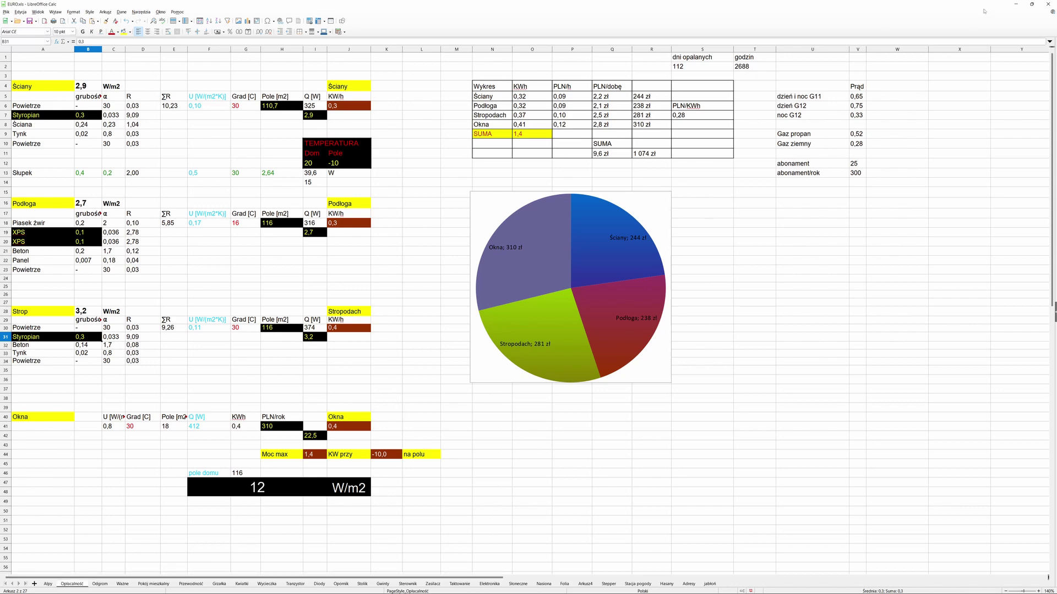
{"action": "left_click", "coordinate": [1016, 5]}
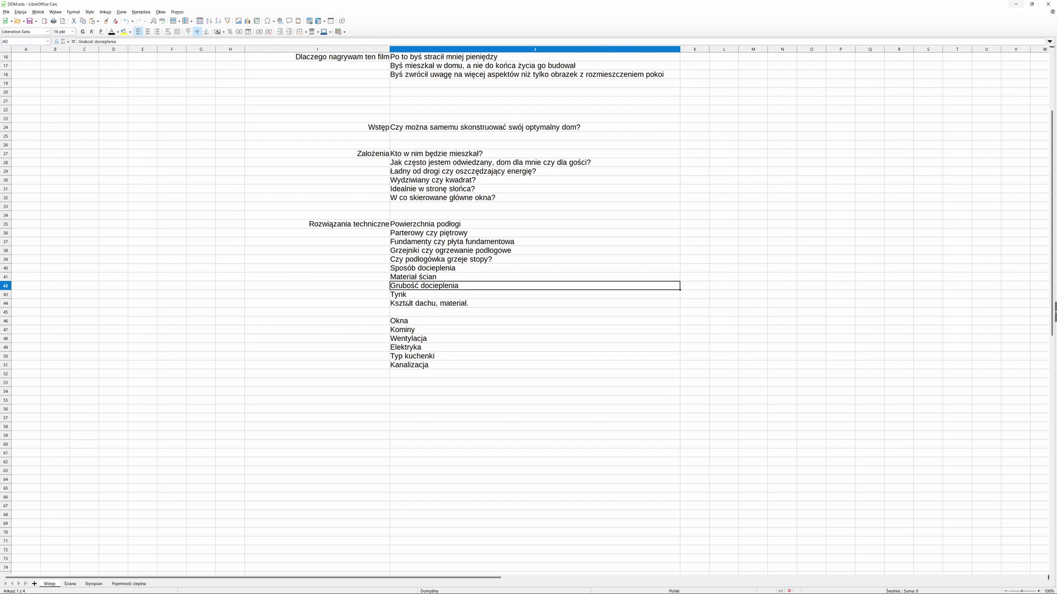
Step: Return to the Tynk topic in the Rozwiązania techniczne list and look over the surrounding outline
{"action": "left_click", "coordinate": [409, 296]}
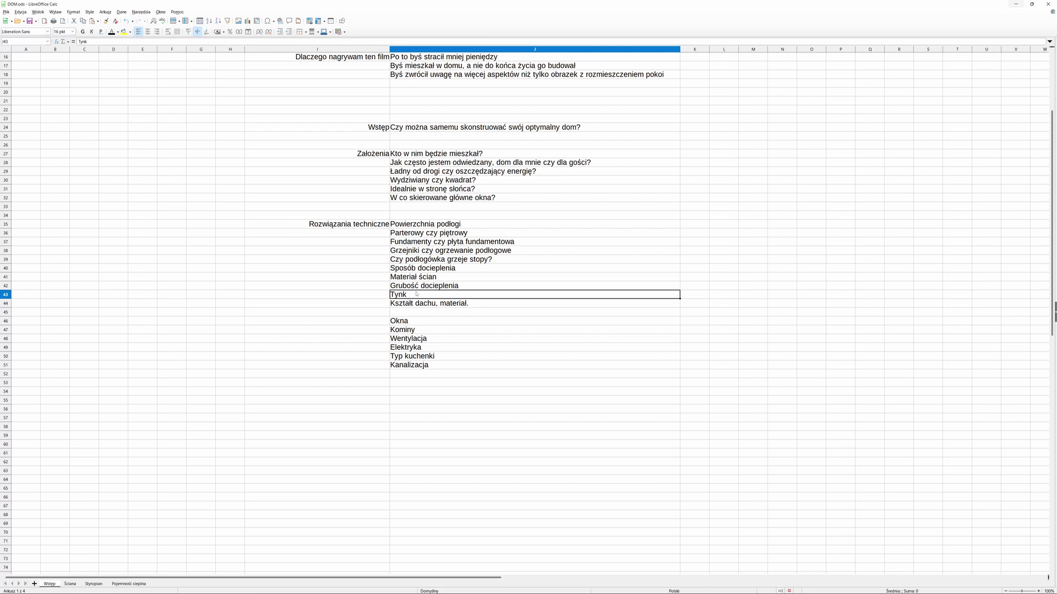
{"action": "left_click", "coordinate": [417, 313]}
{"action": "left_click", "coordinate": [413, 295]}
{"action": "scroll", "coordinate": [416, 306], "scroll_direction": "up", "scroll_amount": 1}
{"action": "scroll", "coordinate": [416, 306], "scroll_direction": "up", "scroll_amount": 2}
{"action": "scroll", "coordinate": [416, 300], "scroll_direction": "down", "scroll_amount": 2}
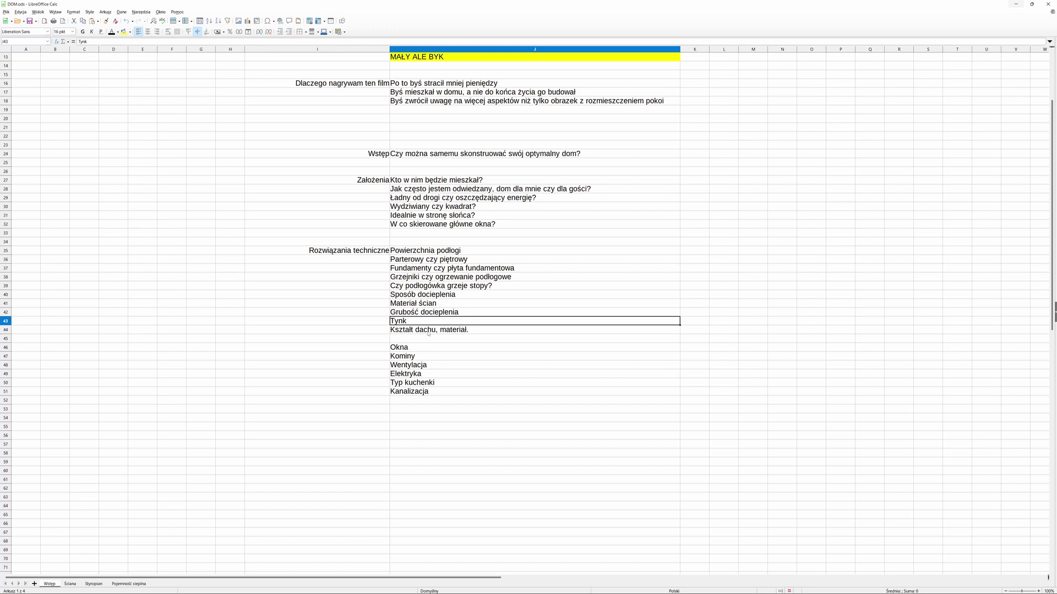
Step: Go to the Okna topic and consult the energy prices and heating costs in the EURO workbook
{"action": "left_click", "coordinate": [419, 345]}
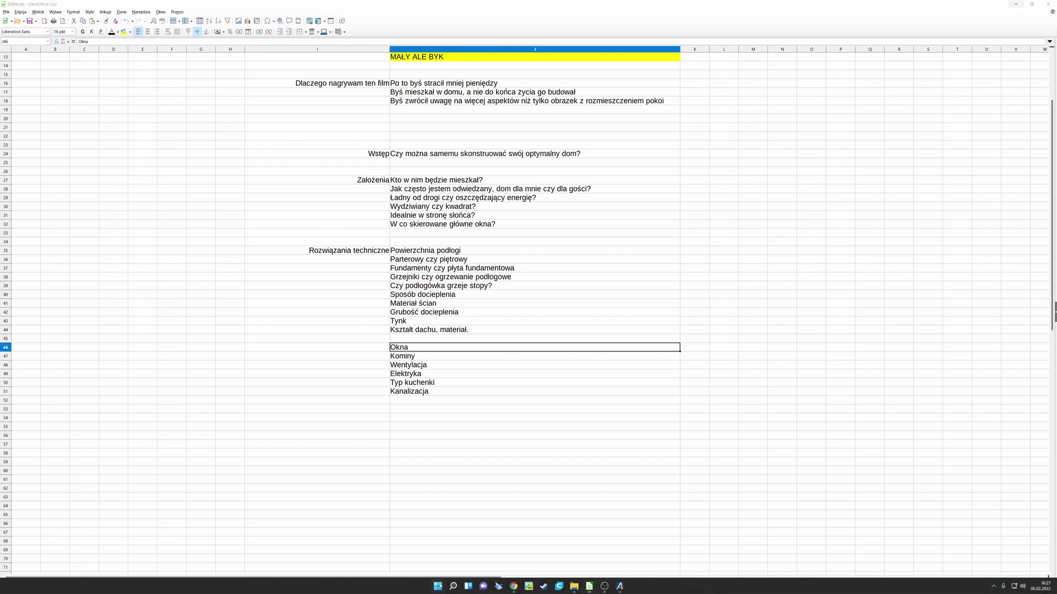
{"action": "mouse_move", "coordinate": [589, 585]}
{"action": "left_click", "coordinate": [626, 550]}
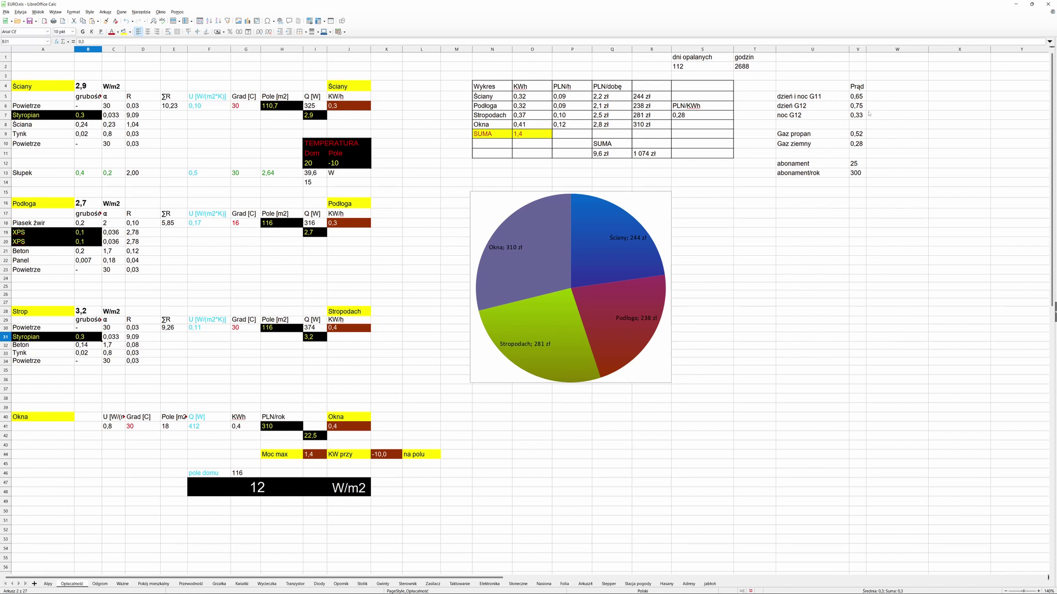
{"action": "left_click", "coordinate": [1016, 4]}
Step: Go through the Kominy, Wentylacja, Elektryka, Typ kuchenki and Kanalizacja topics in the Wstęp outline
{"action": "left_click", "coordinate": [443, 401]}
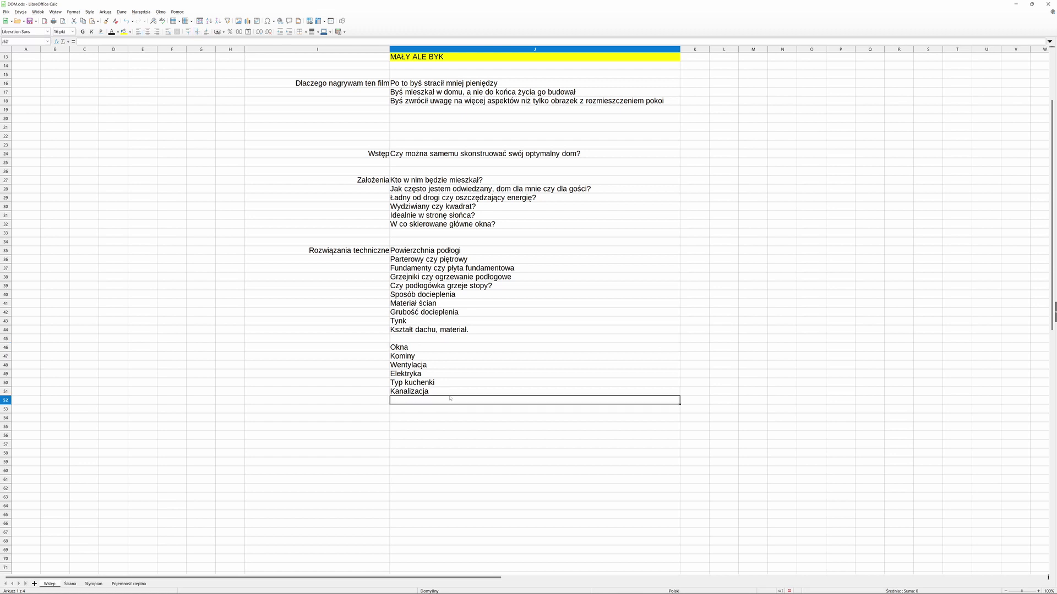
{"action": "left_click", "coordinate": [418, 356]}
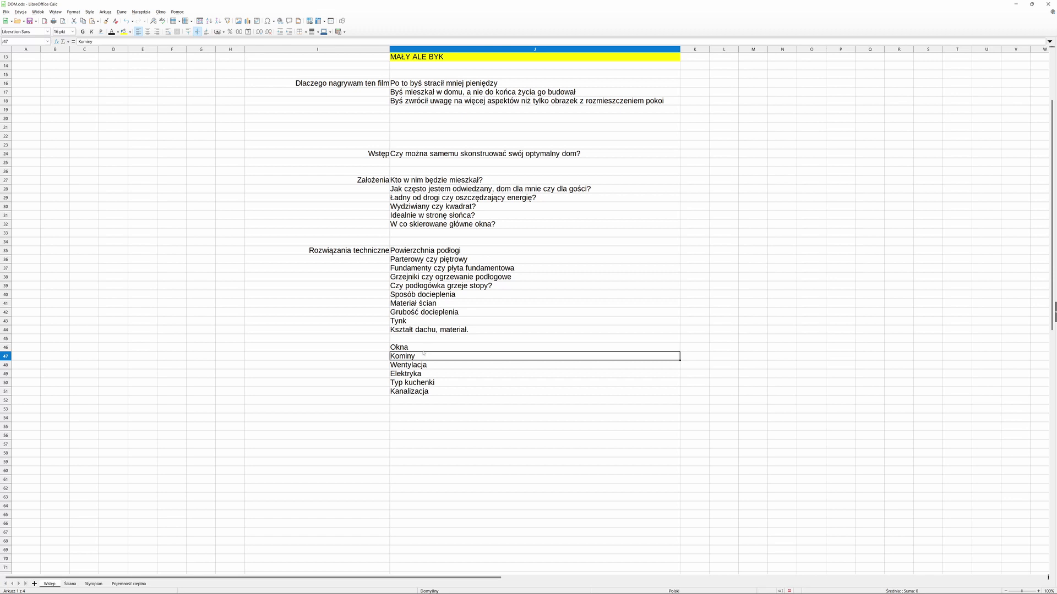
{"action": "left_click", "coordinate": [427, 367]}
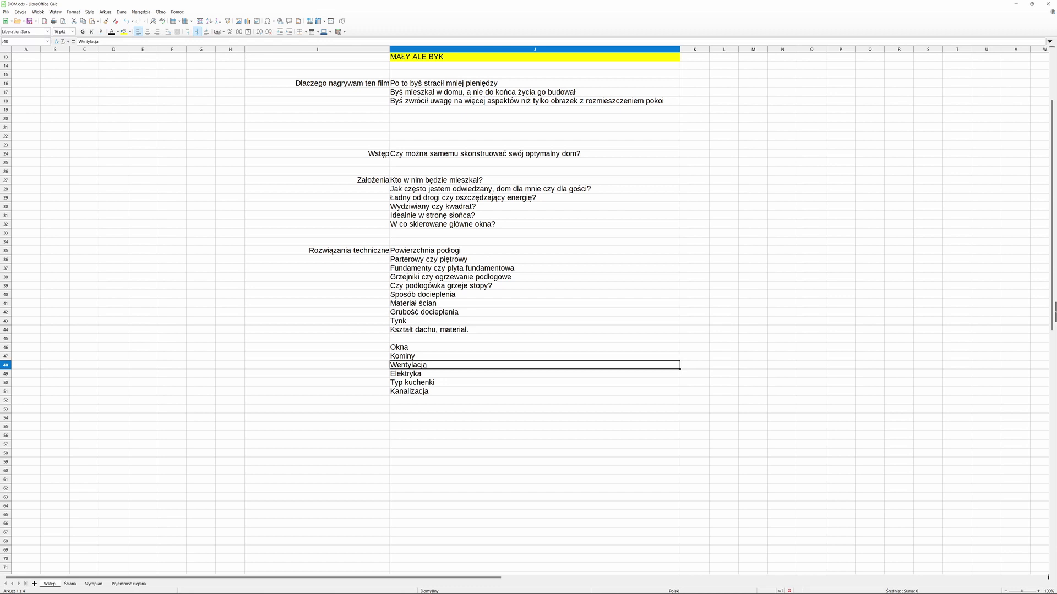
{"action": "left_click", "coordinate": [428, 376]}
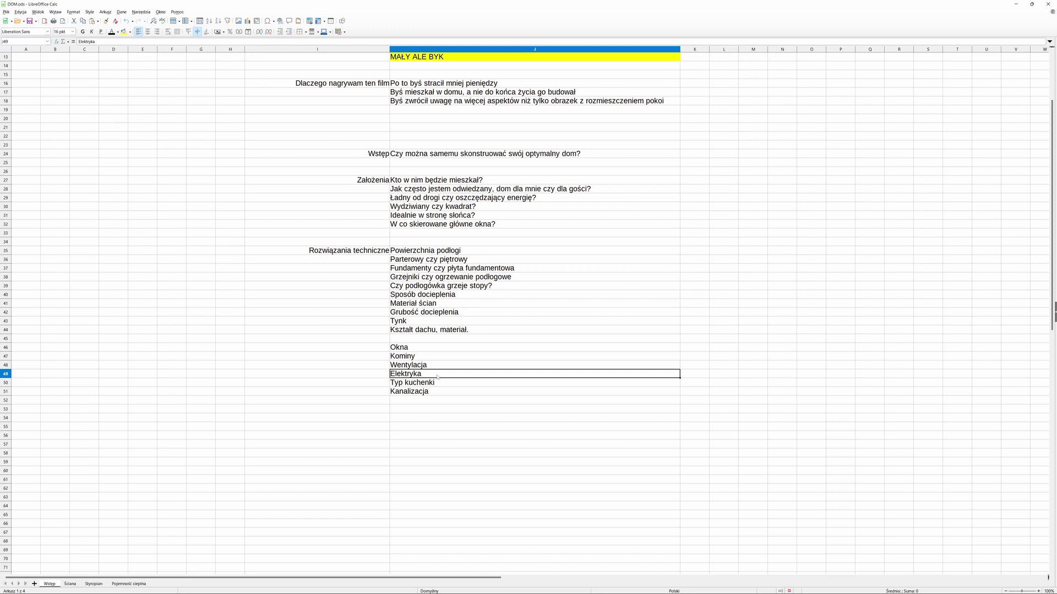
{"action": "left_click", "coordinate": [432, 385]}
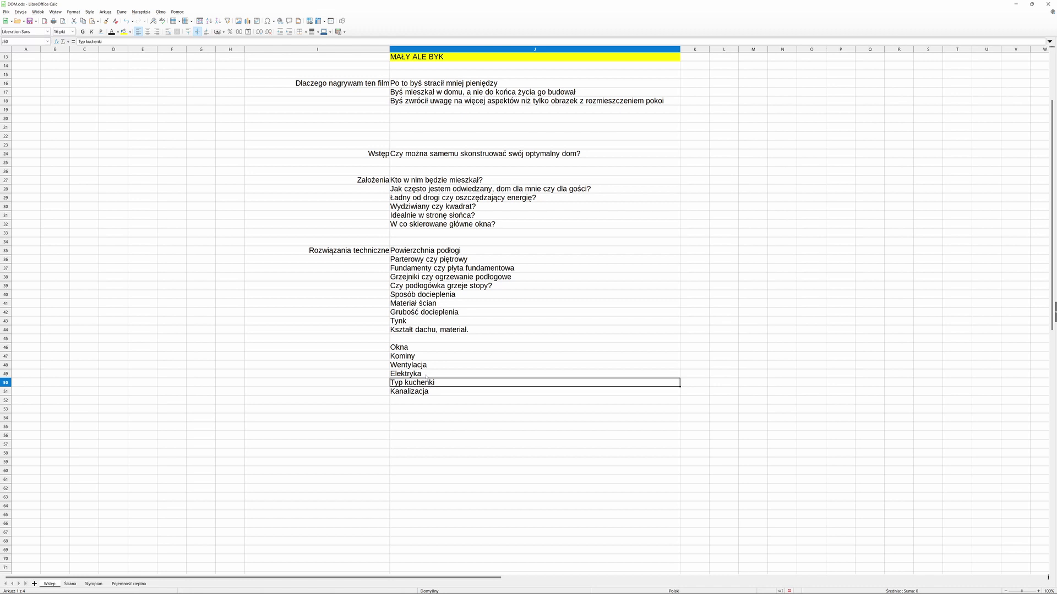
{"action": "left_click", "coordinate": [426, 377]}
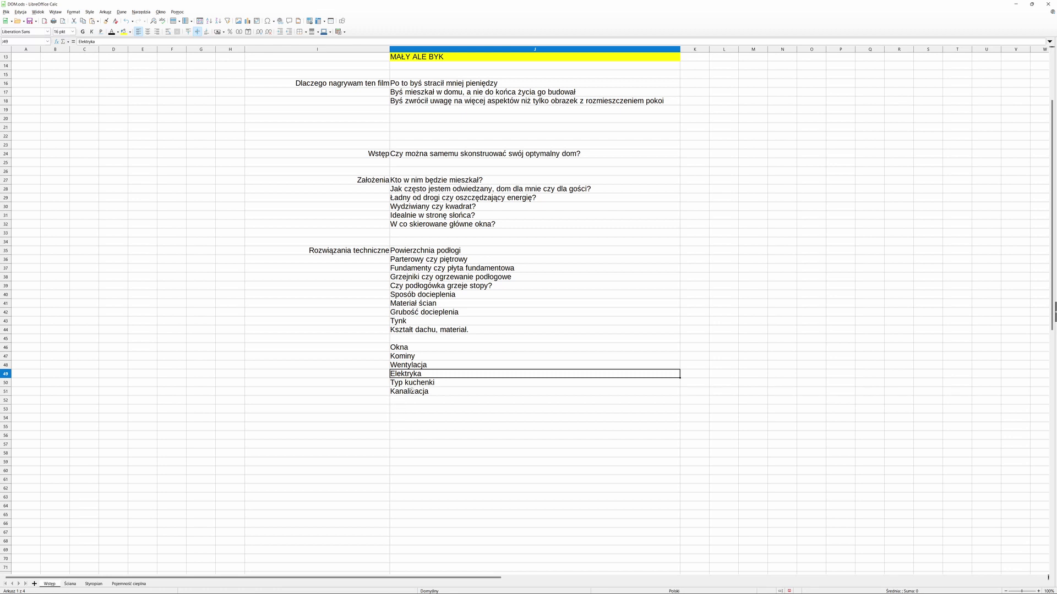
{"action": "left_click", "coordinate": [415, 394]}
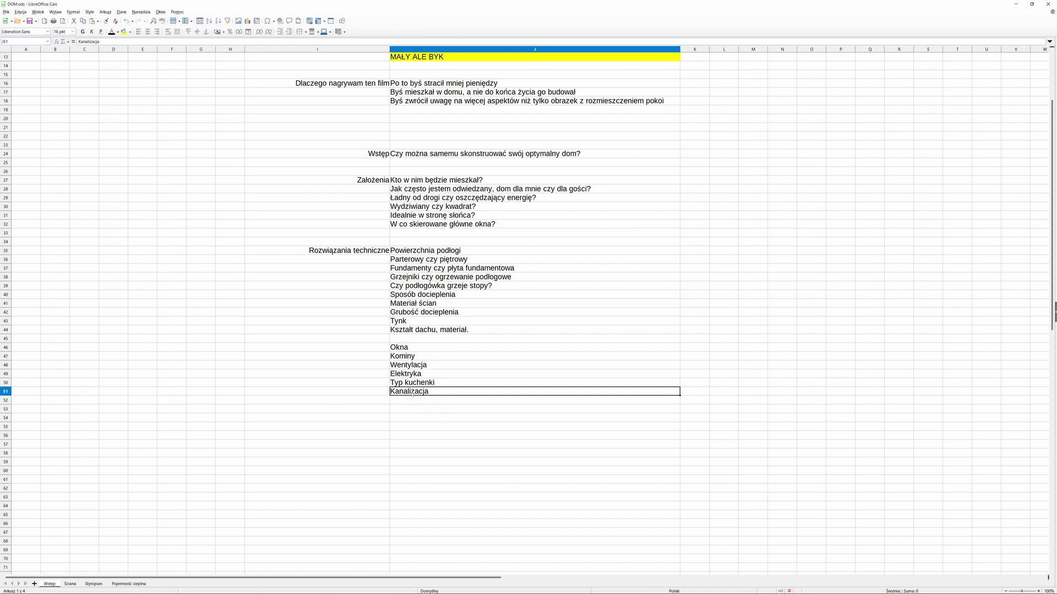
Step: Examine the grey and white polystyrene insulation comparison on the Styropian sheet, including the wall area cell J5
{"action": "key", "text": "ctrl+Page_Down"}
{"action": "key", "text": "ctrl+Page_Down"}
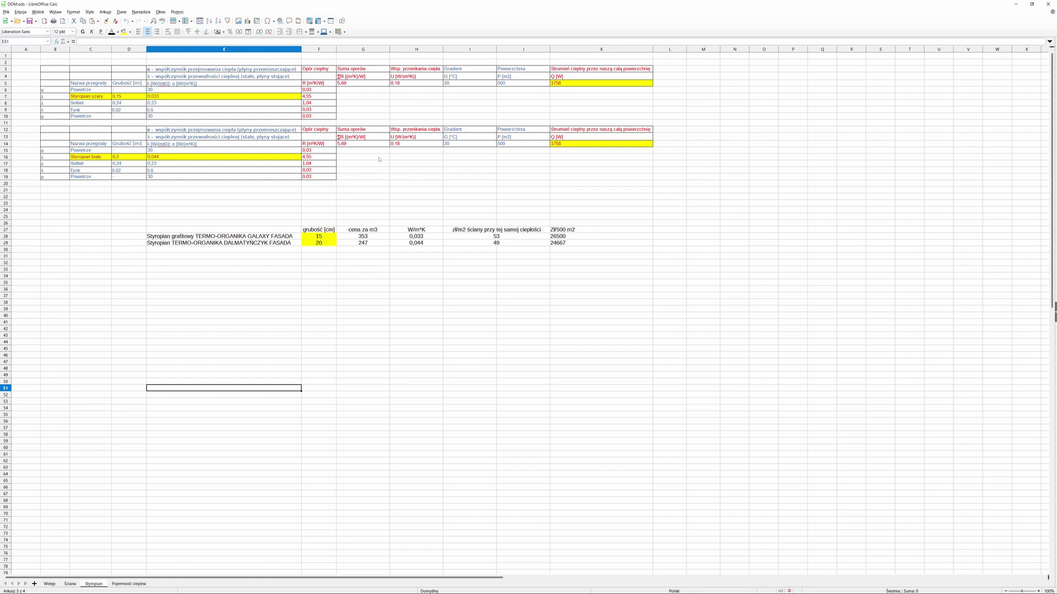
{"action": "scroll", "coordinate": [387, 169], "scroll_direction": "up", "scroll_amount": 5, "text": "ctrl"}
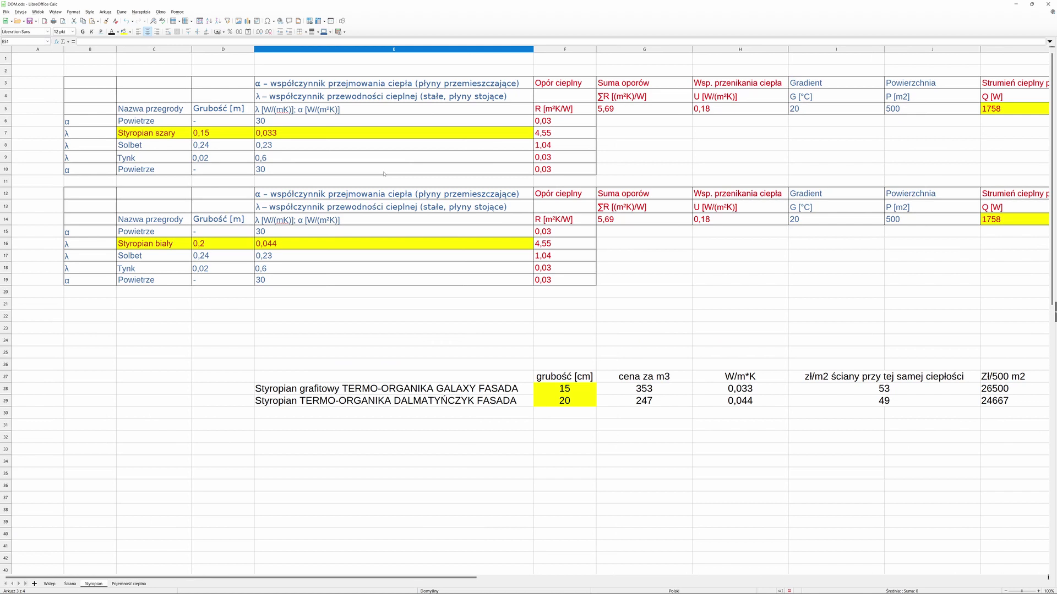
{"action": "scroll", "coordinate": [384, 173], "scroll_direction": "down", "scroll_amount": 2, "text": "ctrl"}
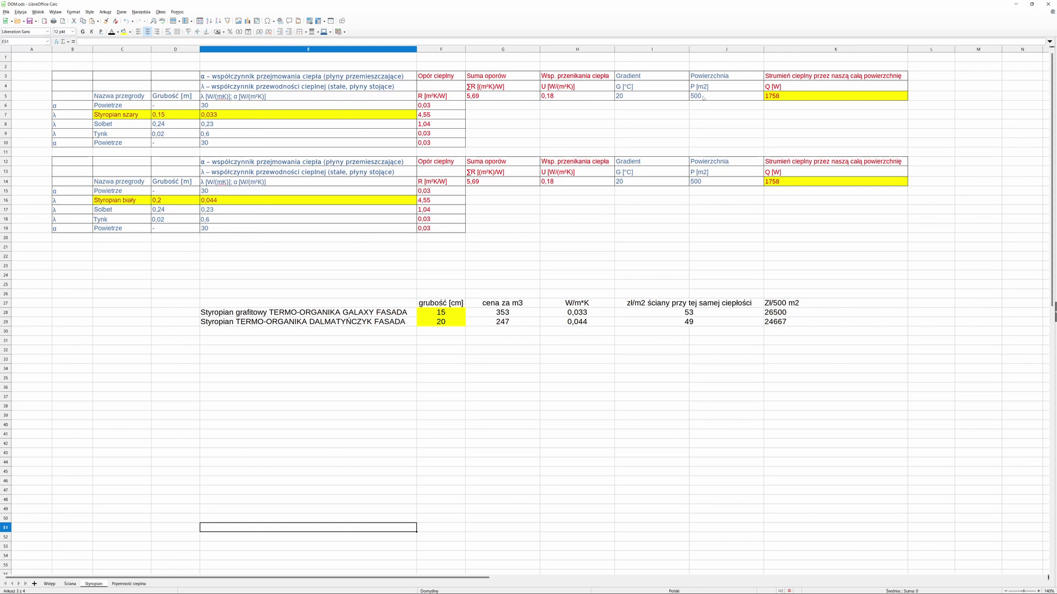
{"action": "left_click", "coordinate": [703, 98]}
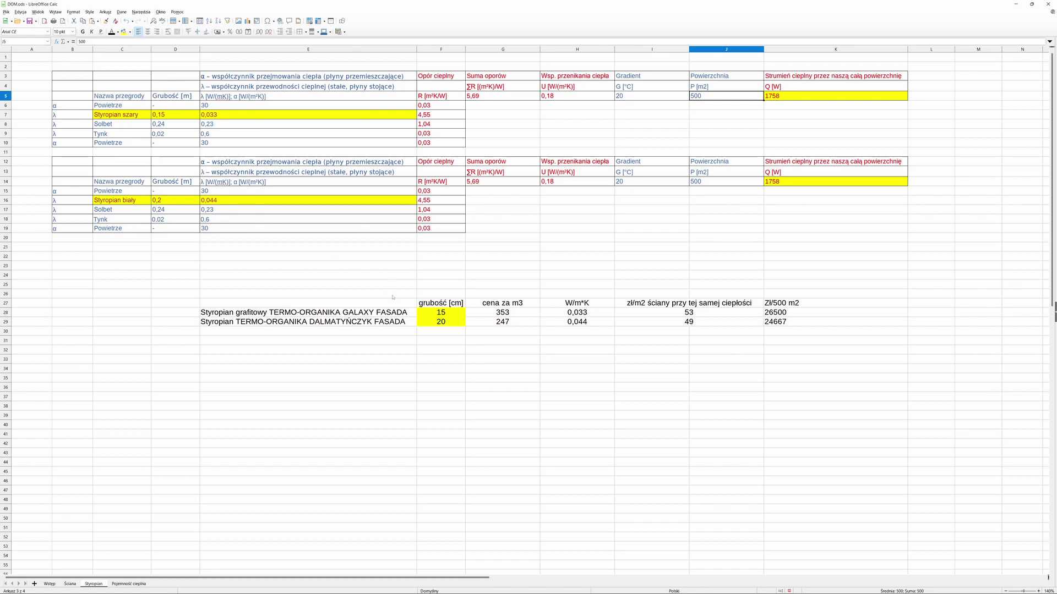
Step: Examine the heat capacity figures on the Pojemność cieplna sheet, highlighting the frame-wall and 8 cm floor rows F15:I16
{"action": "left_click", "coordinate": [128, 584]}
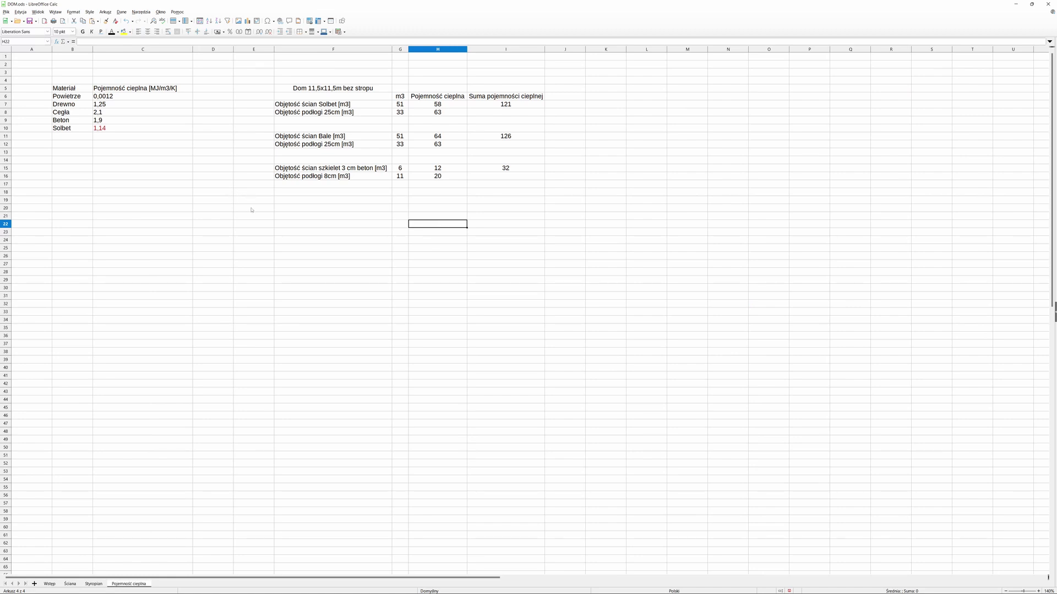
{"action": "scroll", "coordinate": [251, 210], "scroll_direction": "up", "scroll_amount": 4}
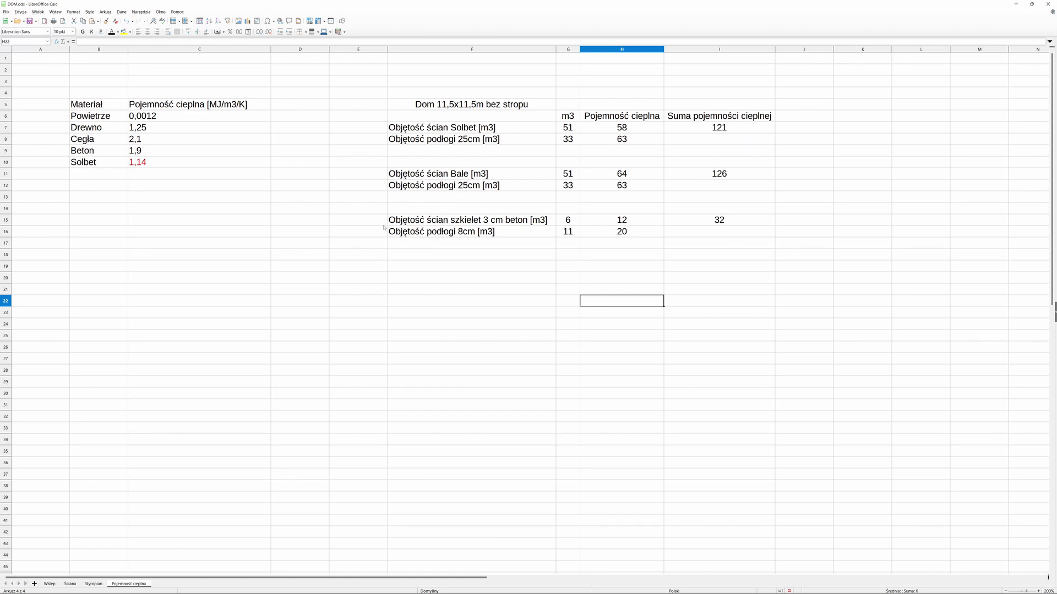
{"action": "left_click_drag", "start_coordinate": [402, 221], "coordinate": [689, 230]}
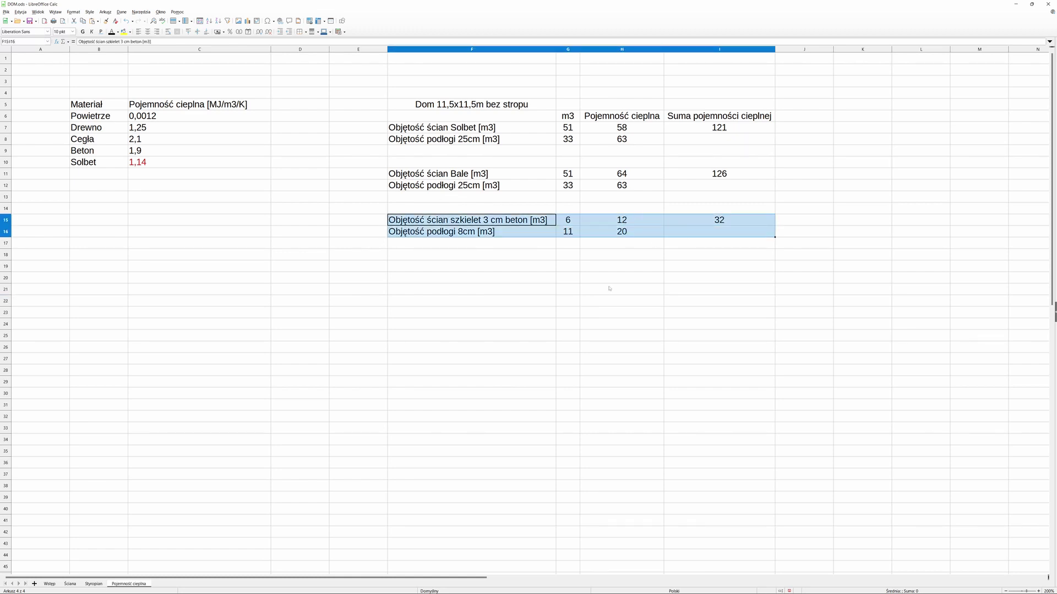
{"action": "left_click", "coordinate": [272, 371]}
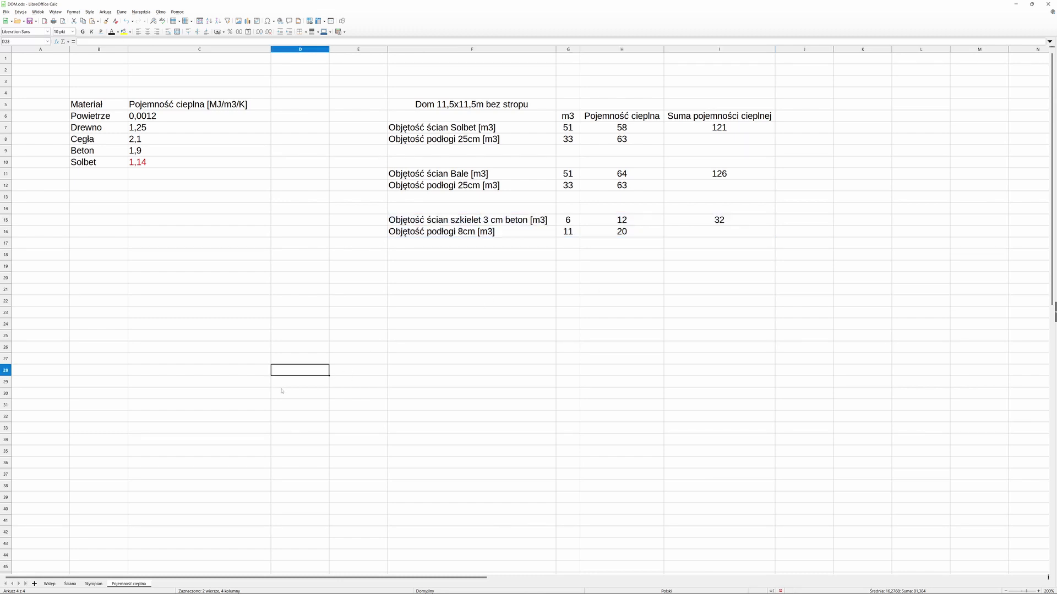